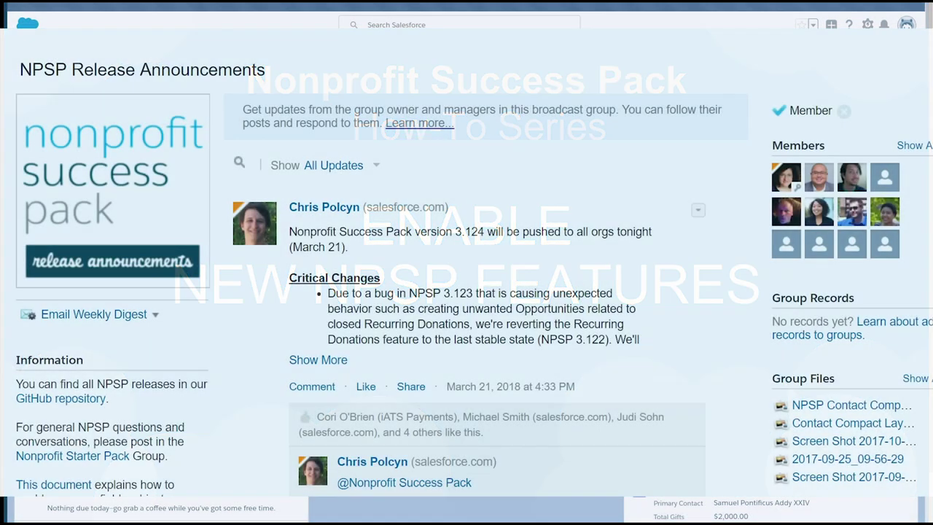
Scroll the NPSP Release Announcements feed down to the NPSP 3.123 release post.
scroll(475, 264, down, 1)
scroll(474, 264, down, 1)
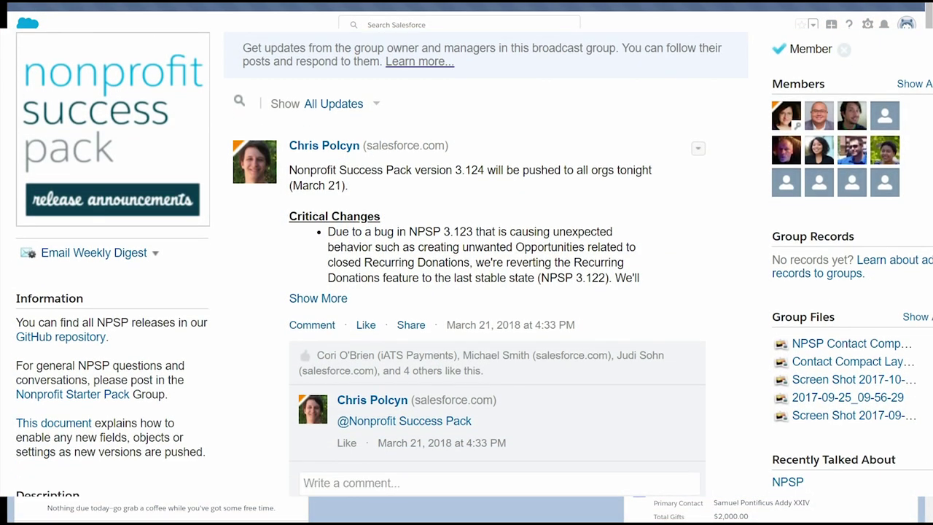
scroll(475, 264, down, 1)
scroll(474, 264, down, 1)
scroll(474, 264, down, 1)
scroll(475, 263, down, 1)
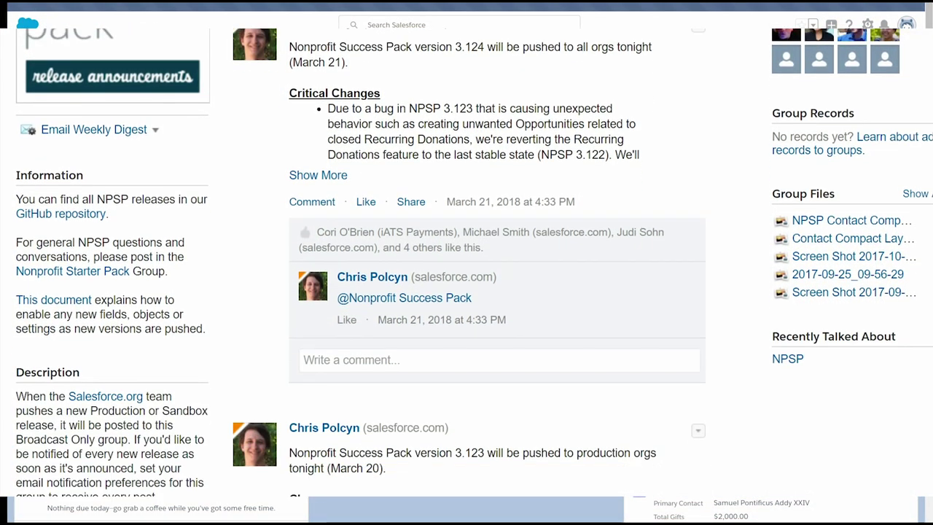
scroll(474, 264, down, 1)
scroll(475, 263, down, 1)
scroll(475, 264, down, 1)
scroll(474, 264, down, 1)
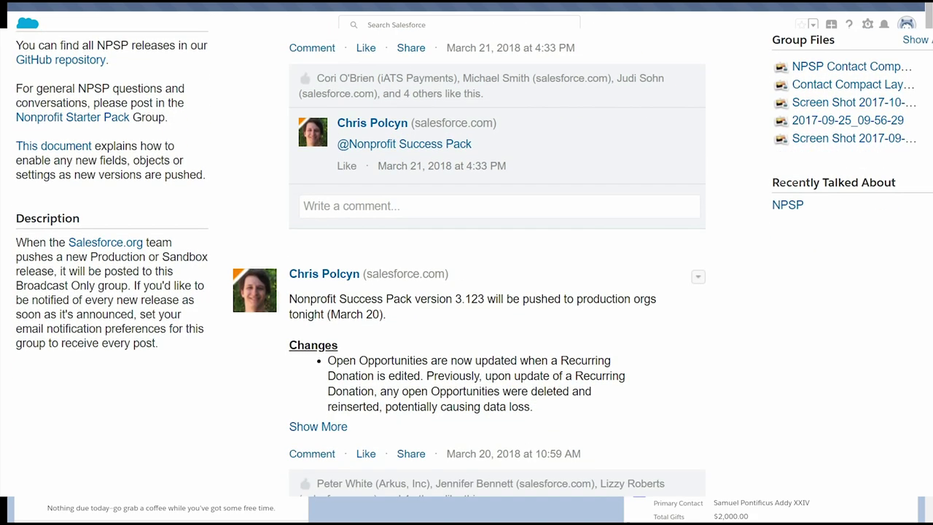
scroll(475, 263, down, 1)
scroll(475, 264, down, 1)
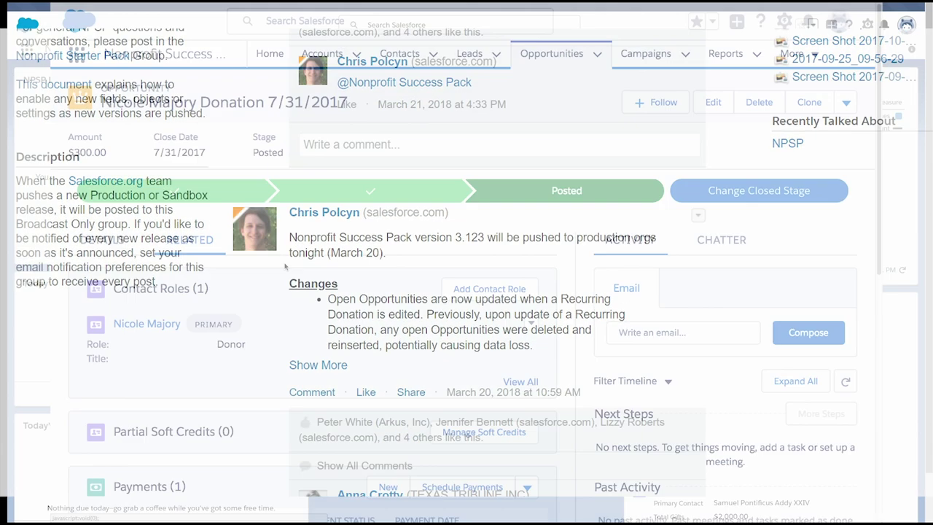
In Manage Allocations, add a third row: Florum University Scholarship at 50 percent.
scroll(285, 267, down, 1)
scroll(287, 269, down, 1)
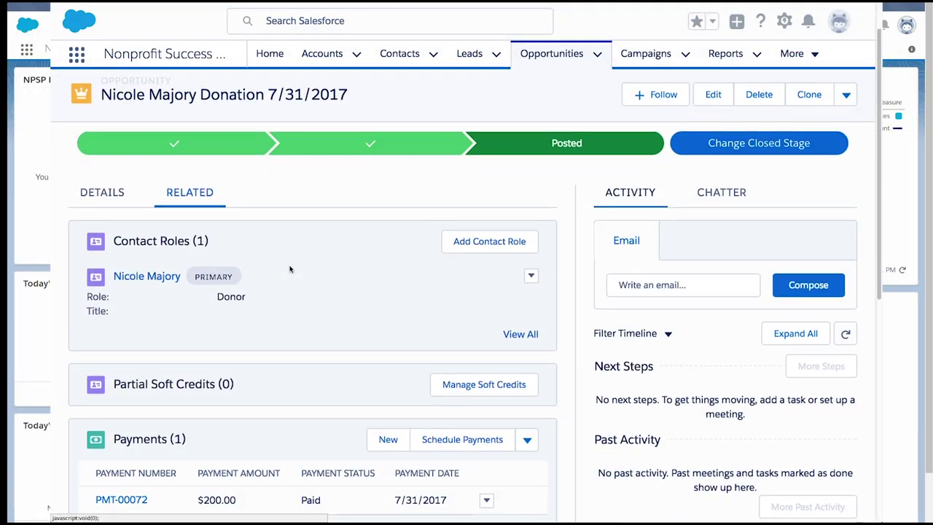
scroll(287, 269, down, 5)
scroll(289, 269, down, 2)
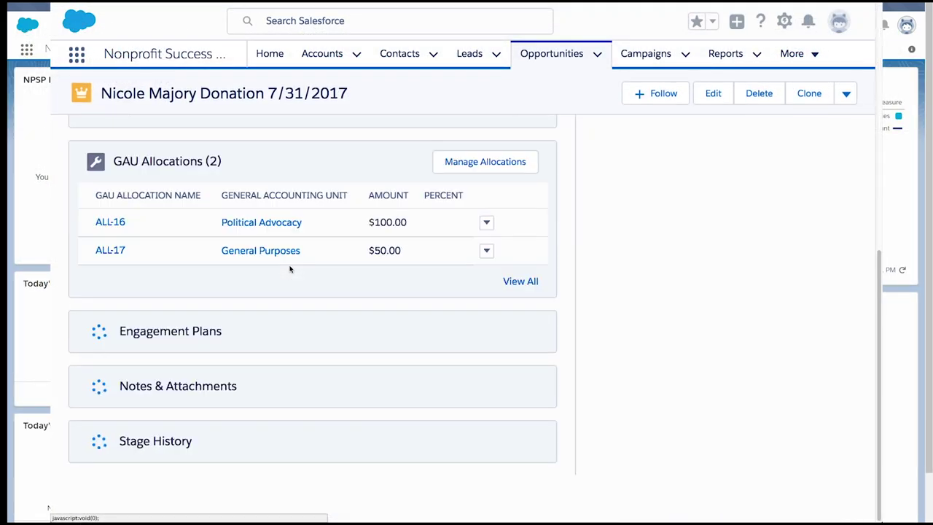
click(469, 161)
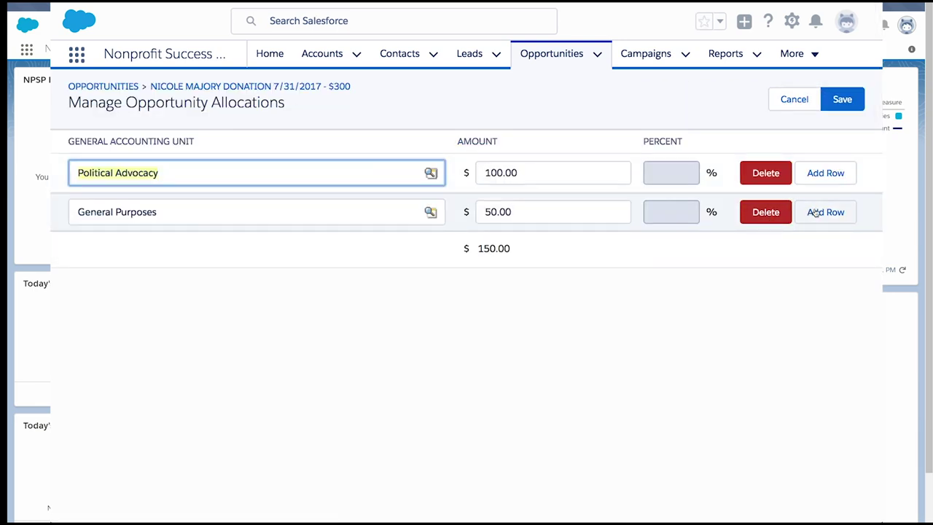
click(815, 212)
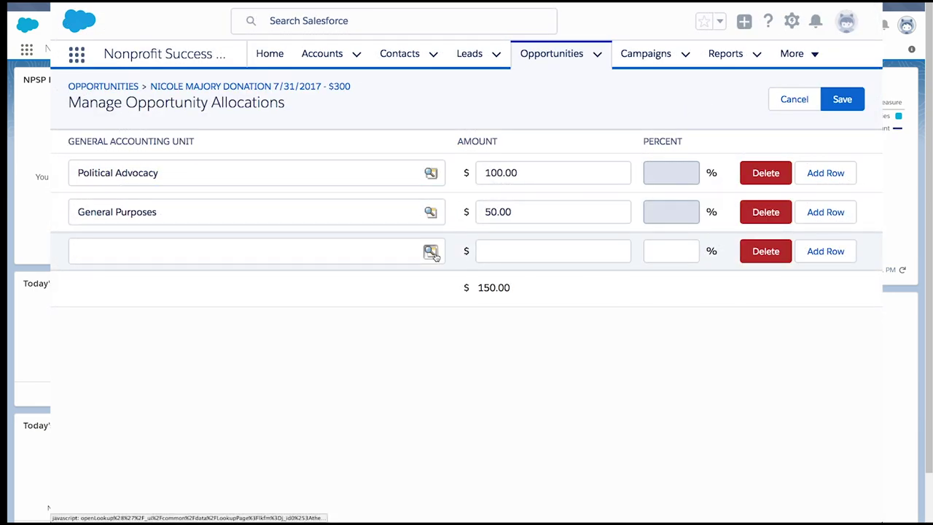
click(431, 251)
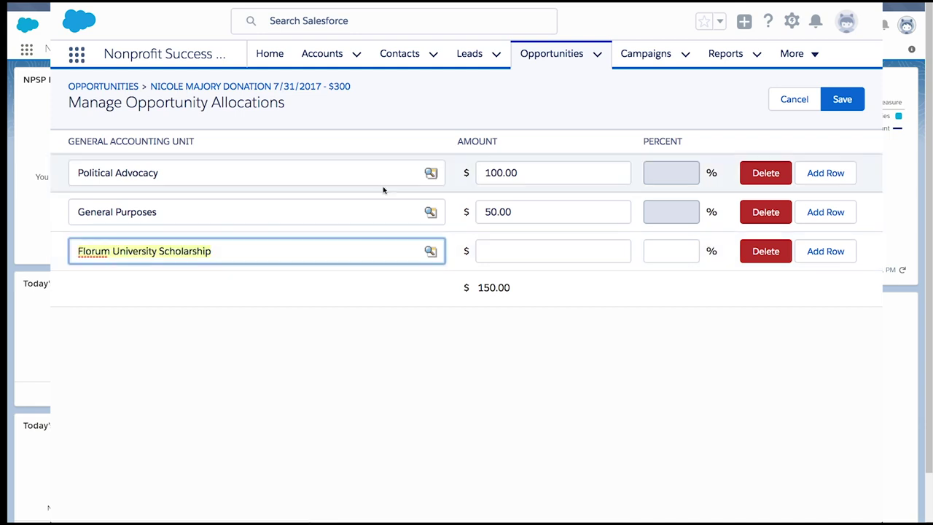
click(658, 252)
text(50)
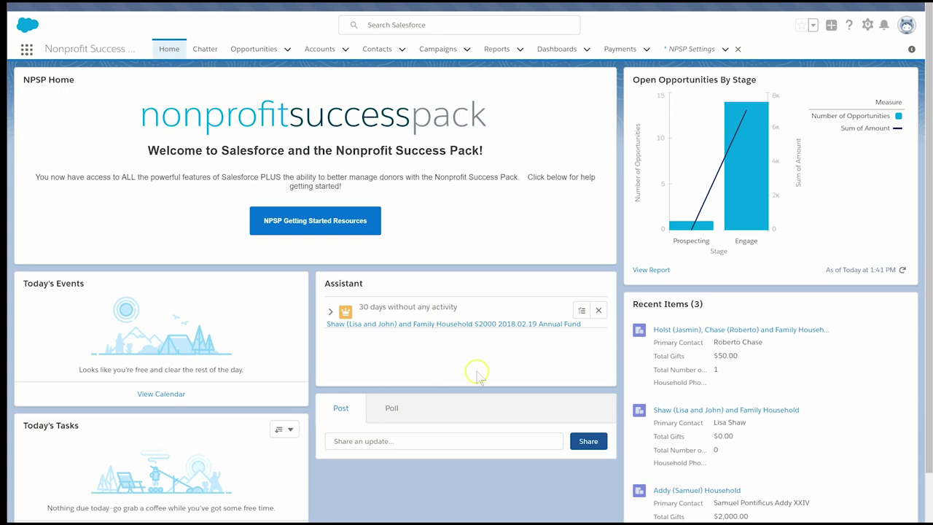
Go to Setup, find Profiles via Quick Find, and open Custom System Admin.
click(865, 26)
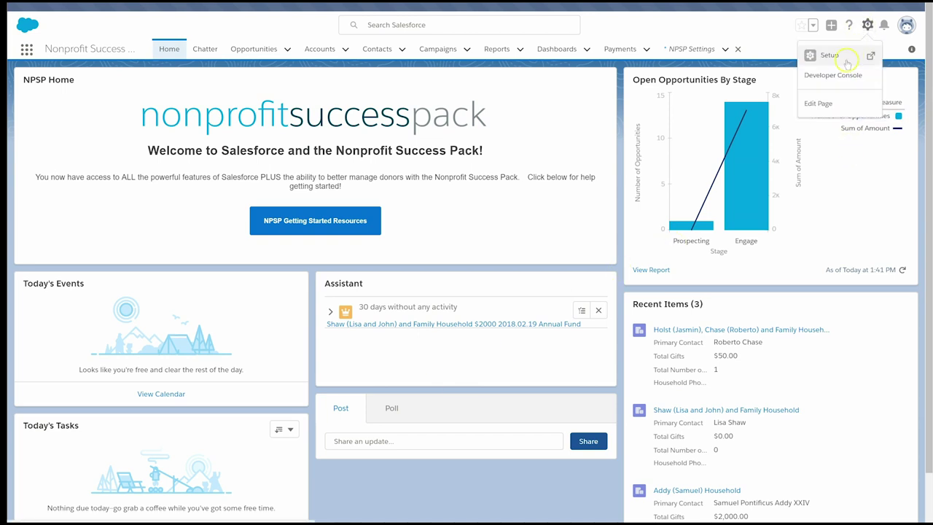
click(838, 58)
text(profiles)
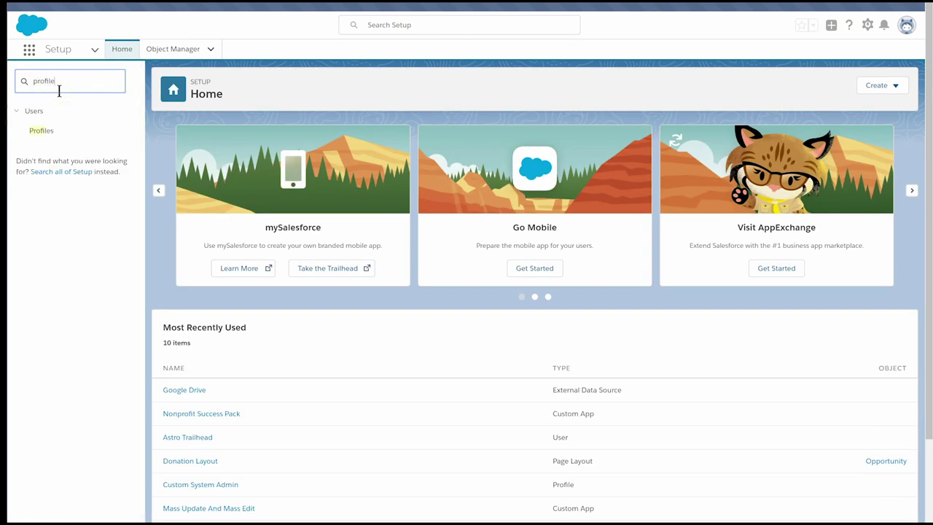
click(40, 131)
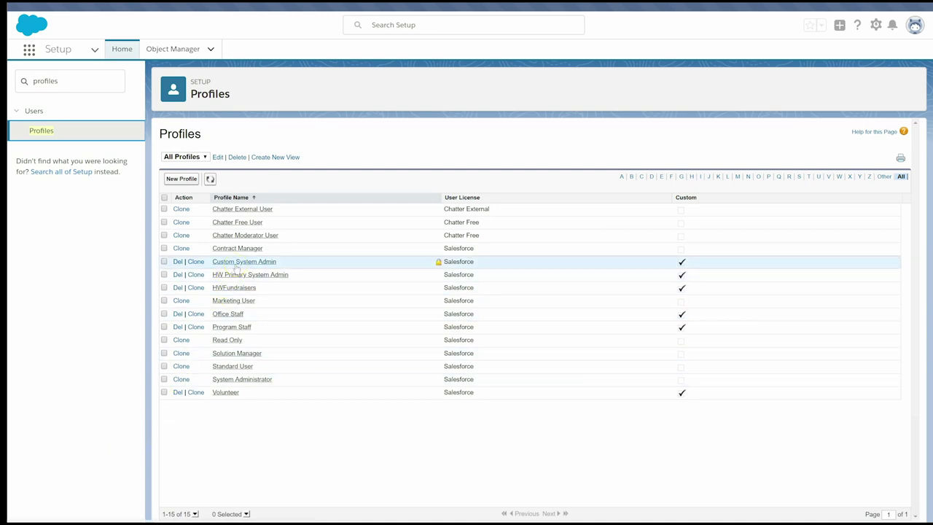
click(235, 265)
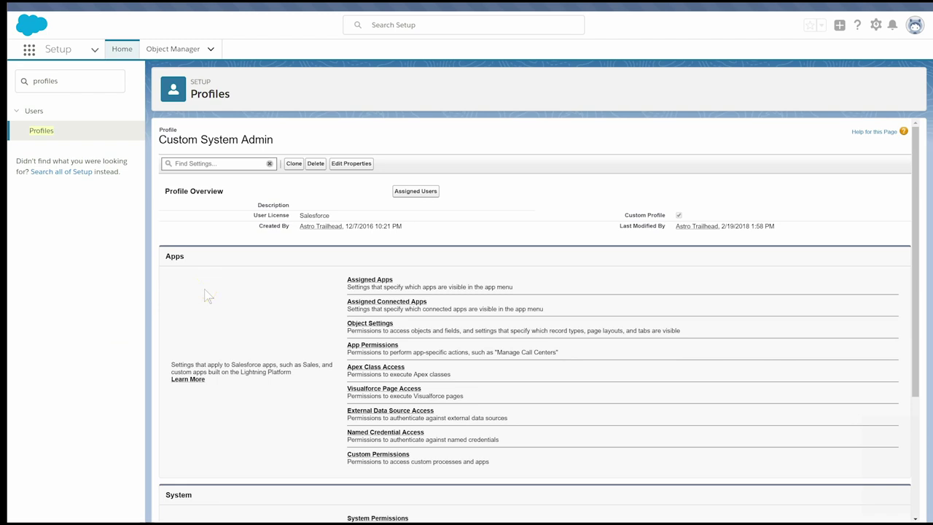
Allow Create and Delete on General Accounting Units, with Active and Average Allocation field edit access.
click(358, 325)
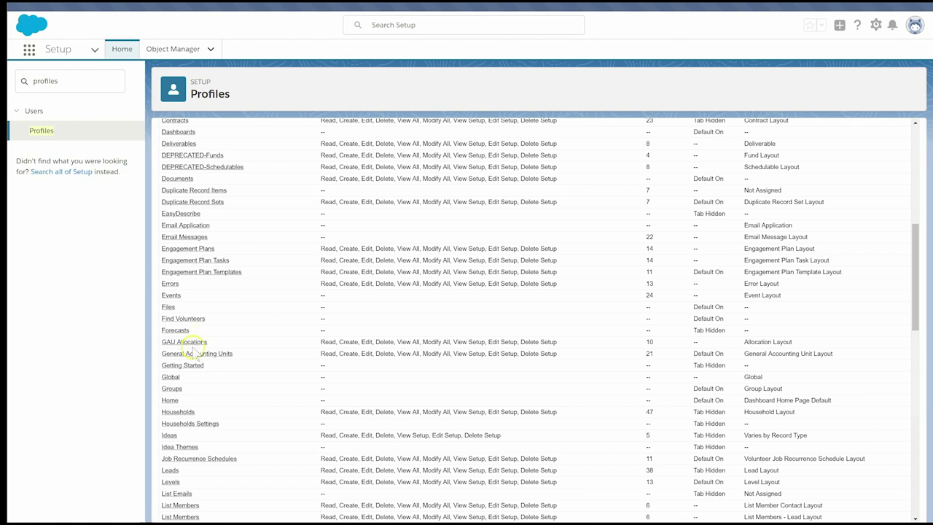
click(194, 354)
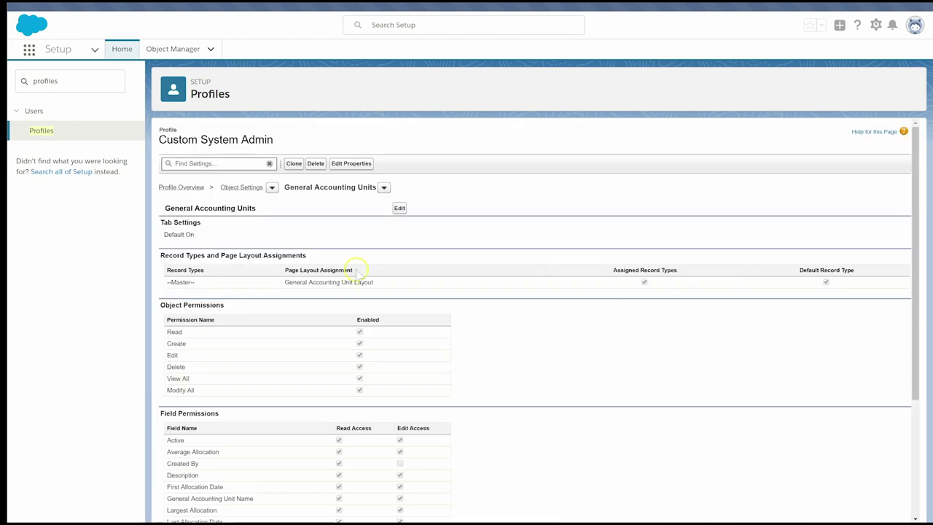
click(399, 207)
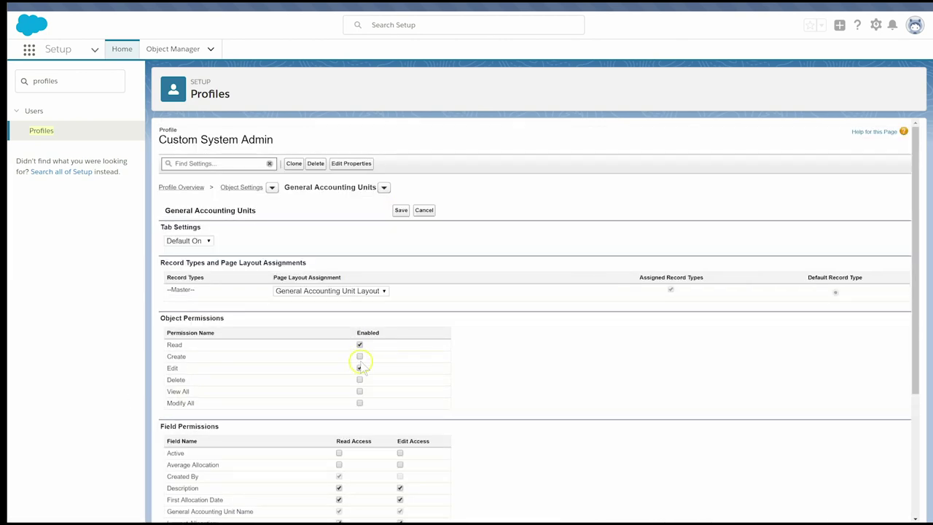
click(359, 358)
click(359, 379)
scroll(168, 408, down, 3)
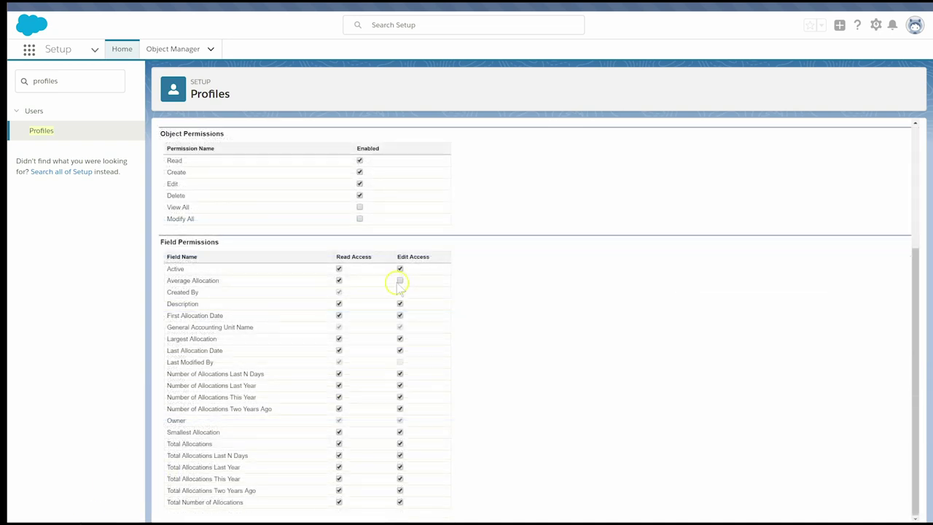
click(399, 268)
click(399, 280)
scroll(501, 312, up, 3)
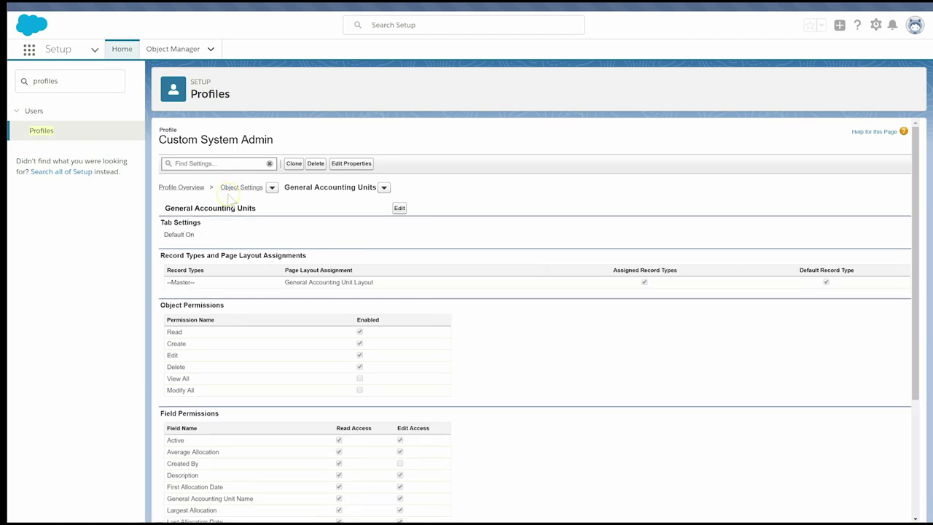
Enable Create, Edit and Delete permissions on the GAU Allocations object.
click(234, 189)
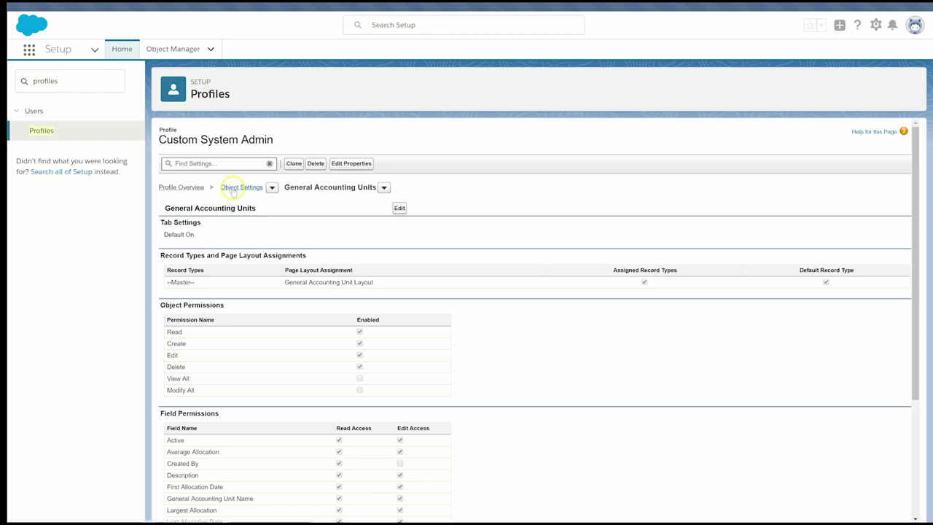
scroll(265, 344, down, 5)
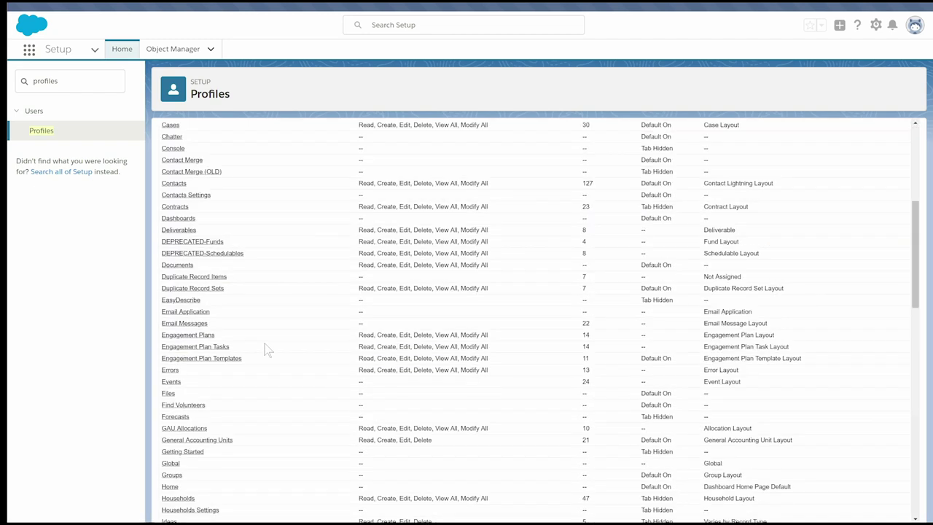
click(212, 424)
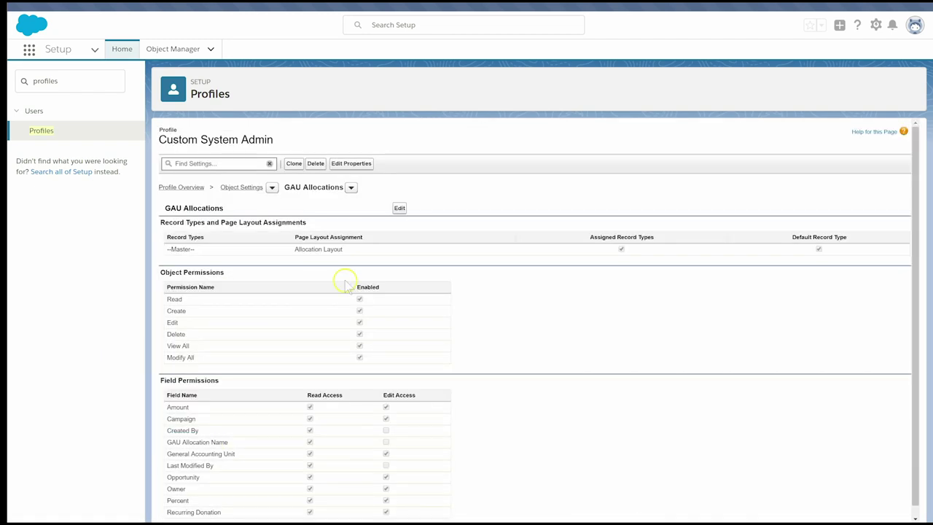
click(399, 208)
click(359, 321)
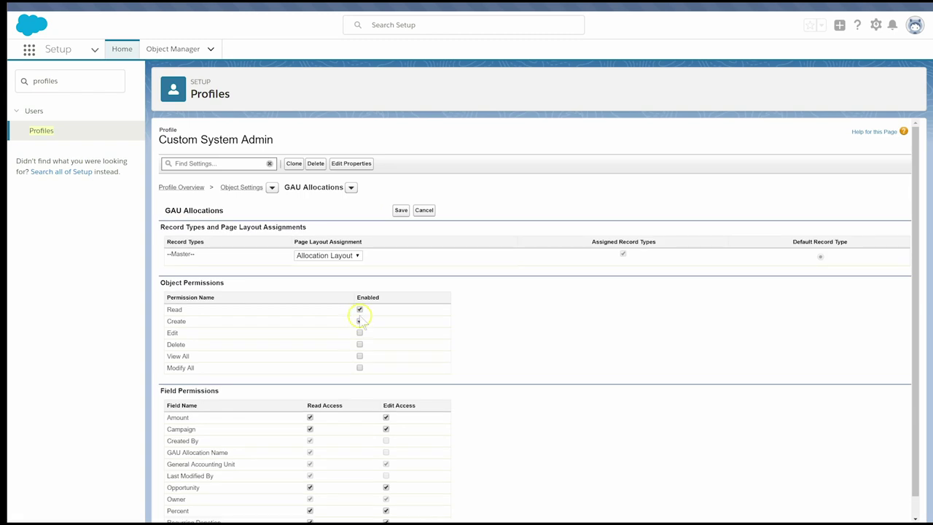
click(359, 332)
click(359, 344)
Grant Amount and Campaign field edit access and save the GAU Allocations permissions.
scroll(385, 429, down, 1)
click(386, 408)
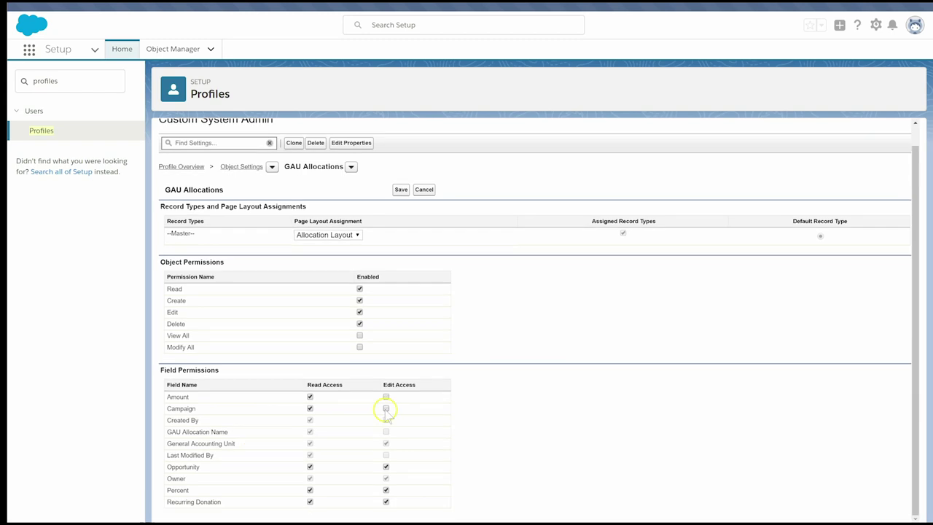
click(385, 397)
click(386, 408)
click(401, 190)
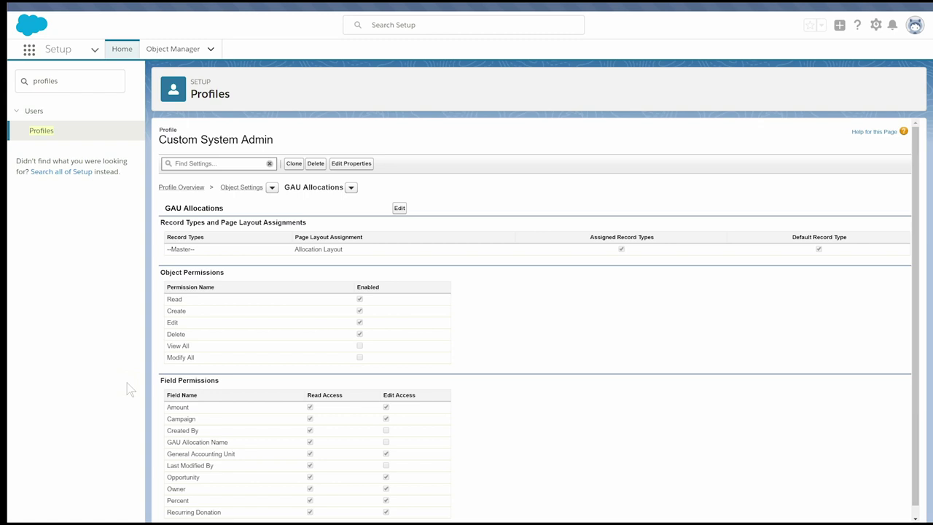
Return to the Custom System Admin profile overview and edit its Visualforce Page Access.
click(84, 496)
click(203, 187)
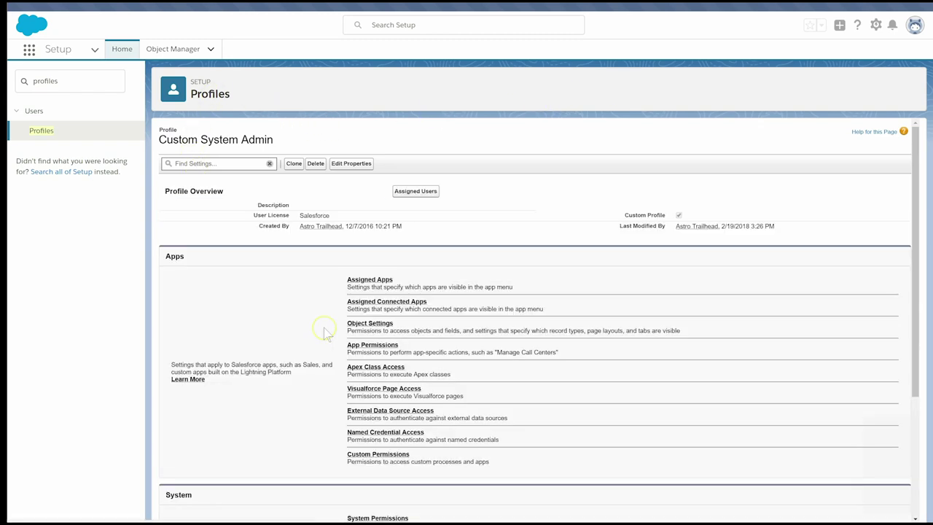
click(360, 389)
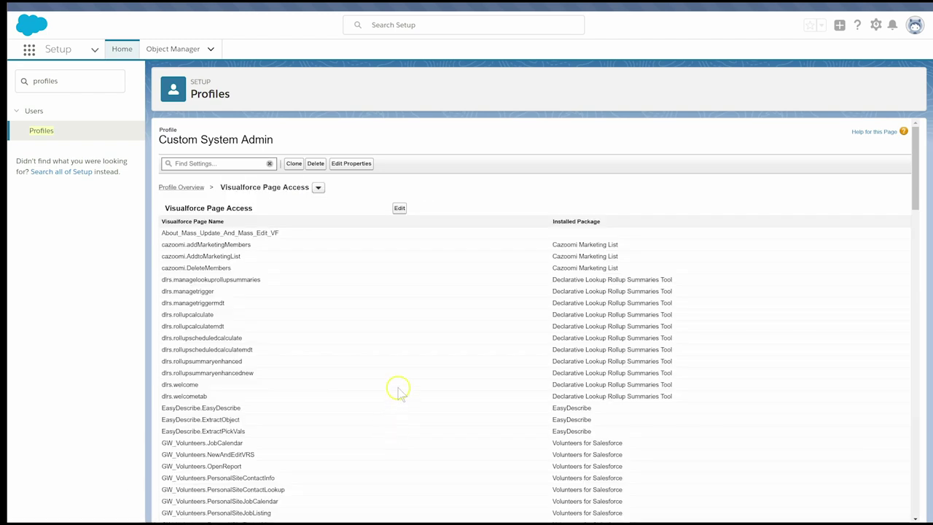
Move npsp.ALLO_ManageAllocations into Enabled Visualforce Pages and save.
click(398, 206)
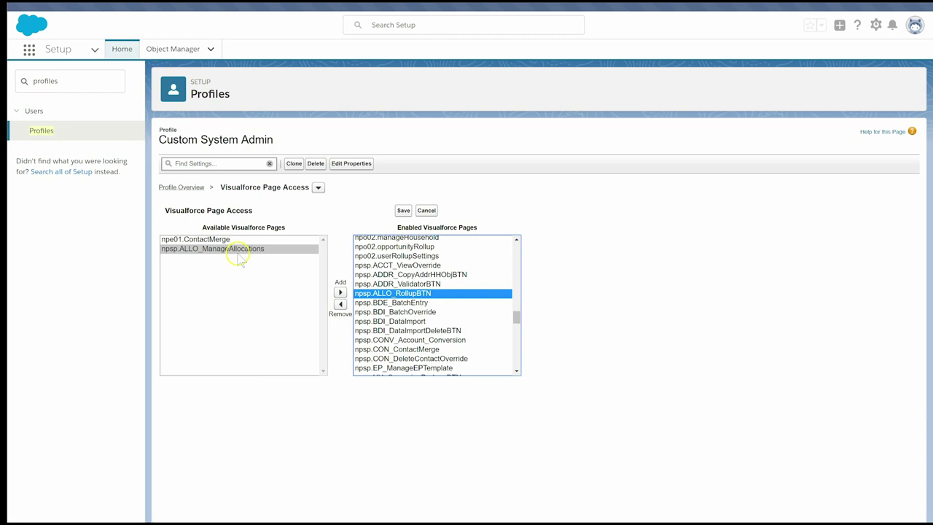
click(239, 251)
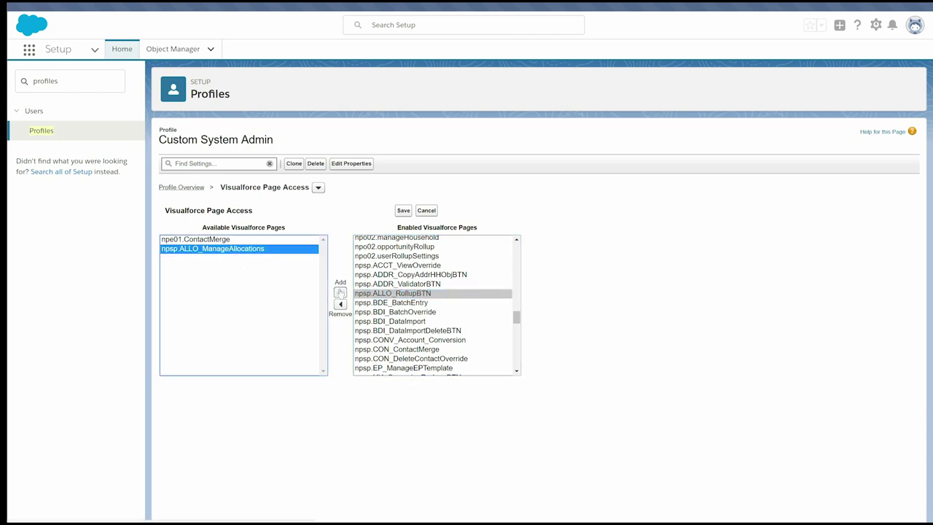
click(339, 292)
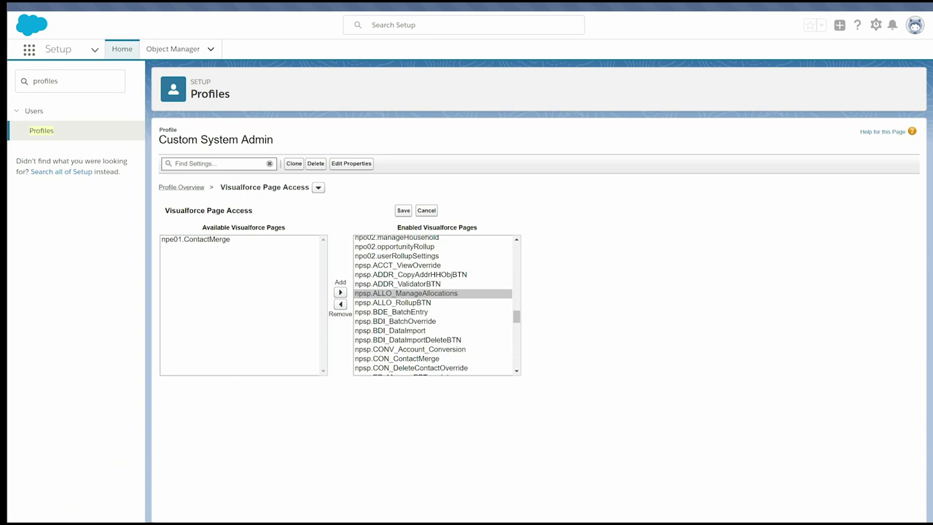
click(403, 210)
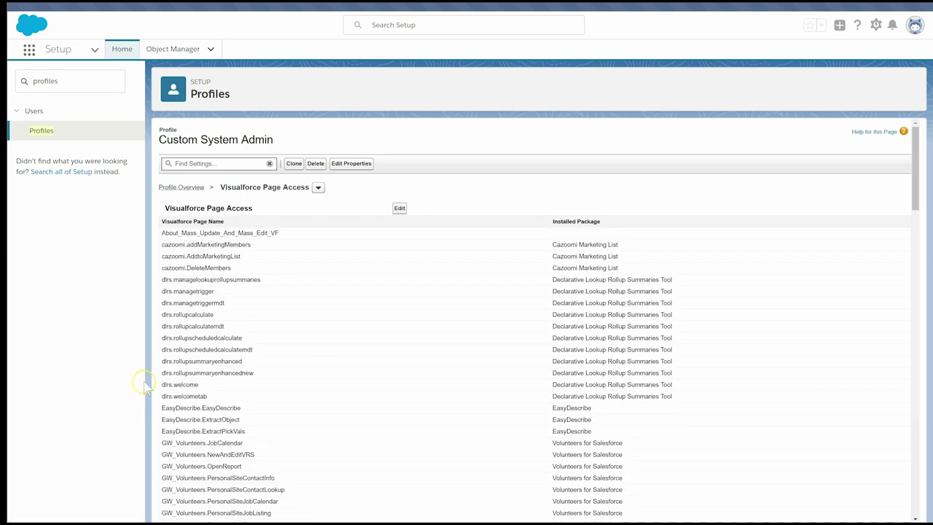
Navigate through Setup's Object Manager to the Opportunity object's Page Layouts list.
click(875, 25)
click(839, 55)
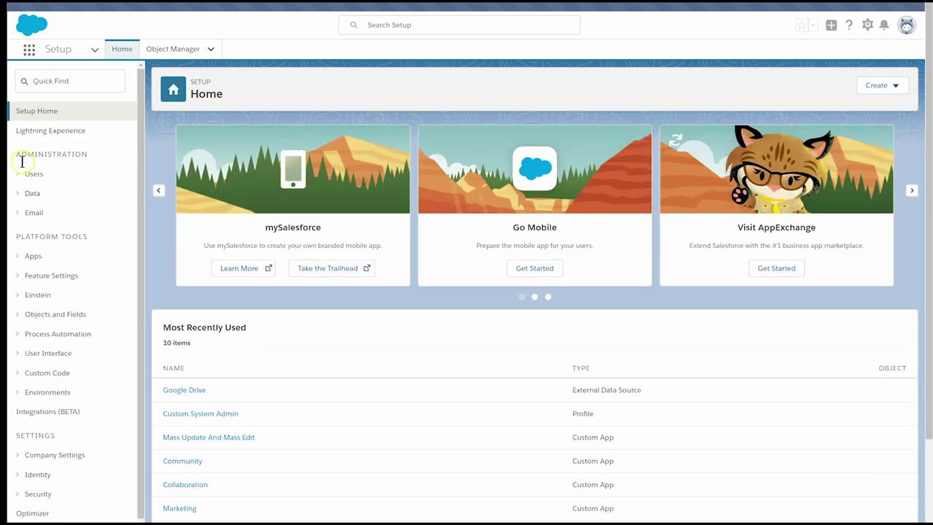
click(19, 321)
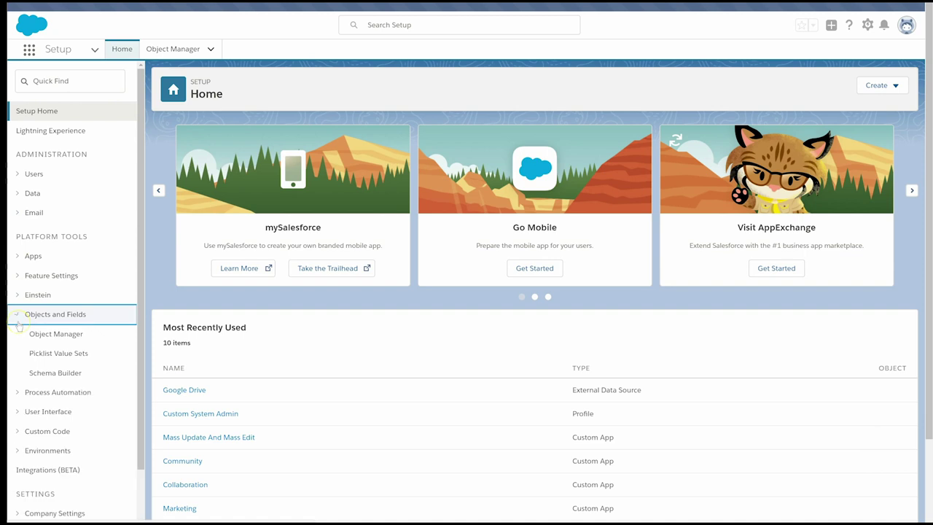
click(76, 337)
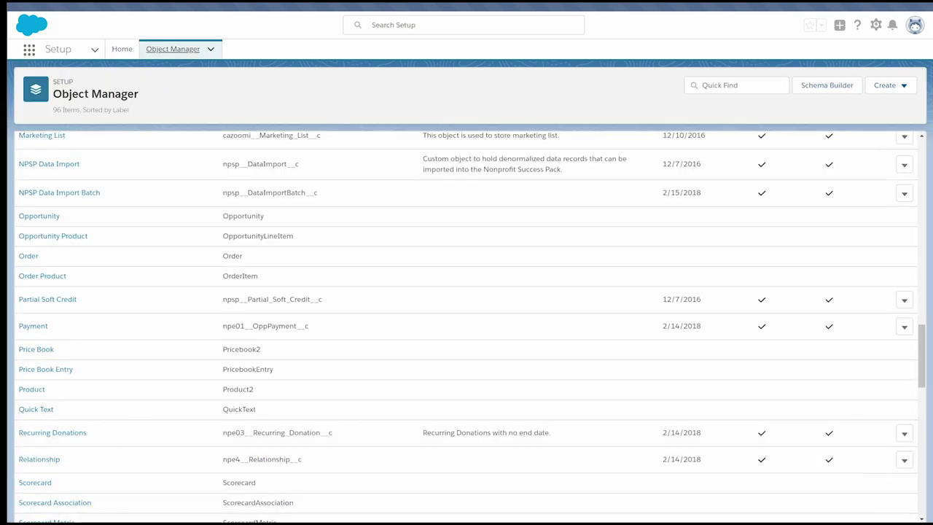
click(37, 215)
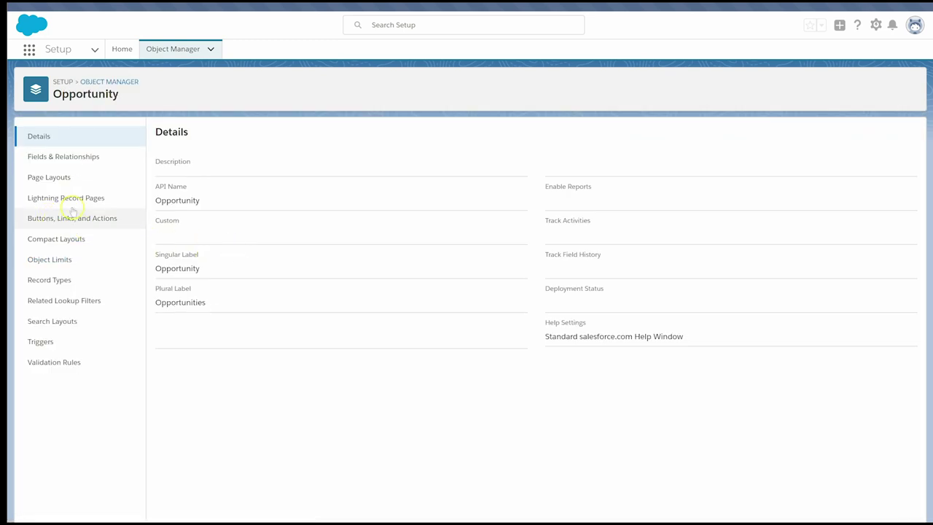
click(49, 177)
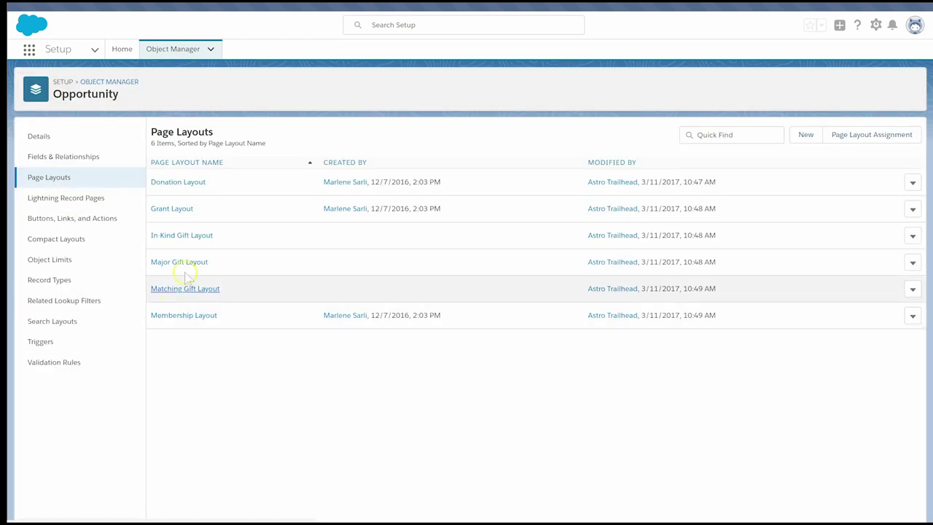
In the Donation Layout editor, drag GAU Allocations from Related Lists to below Partial Soft Credits.
click(193, 183)
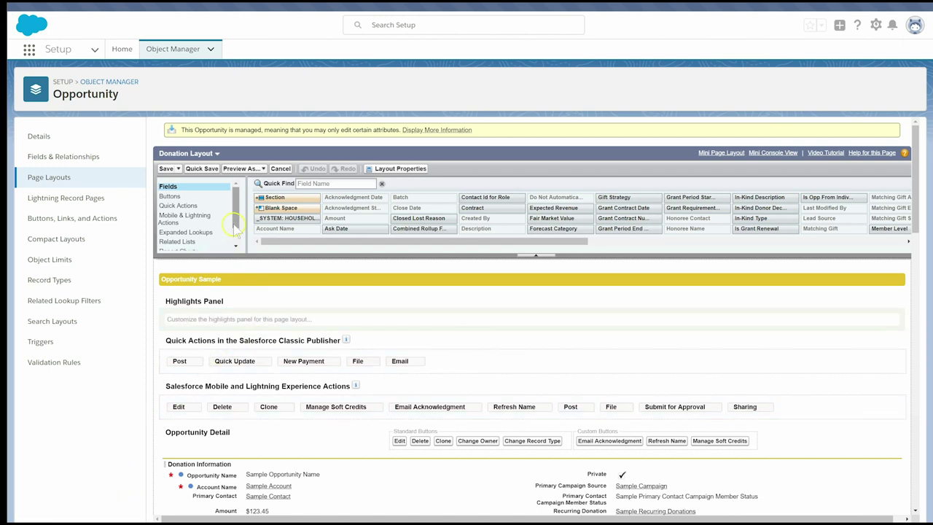
click(203, 244)
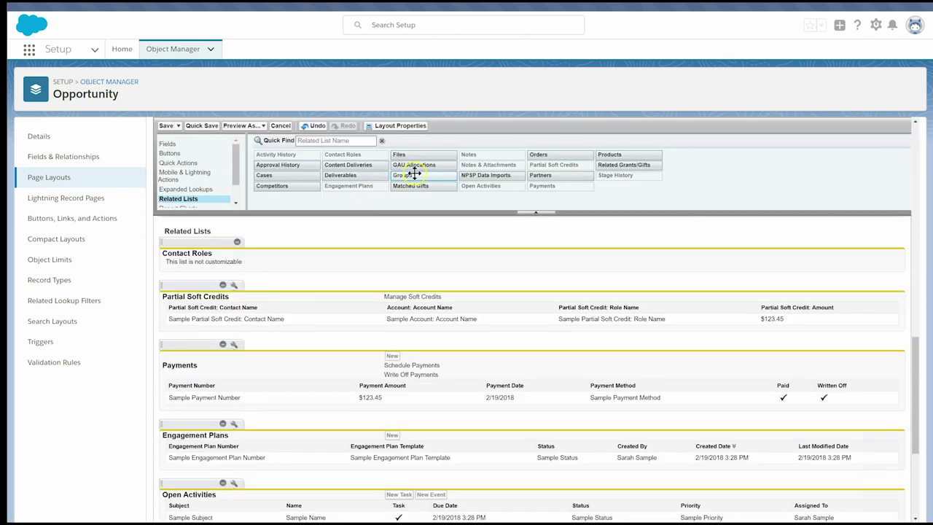
drag(420, 163, 247, 242)
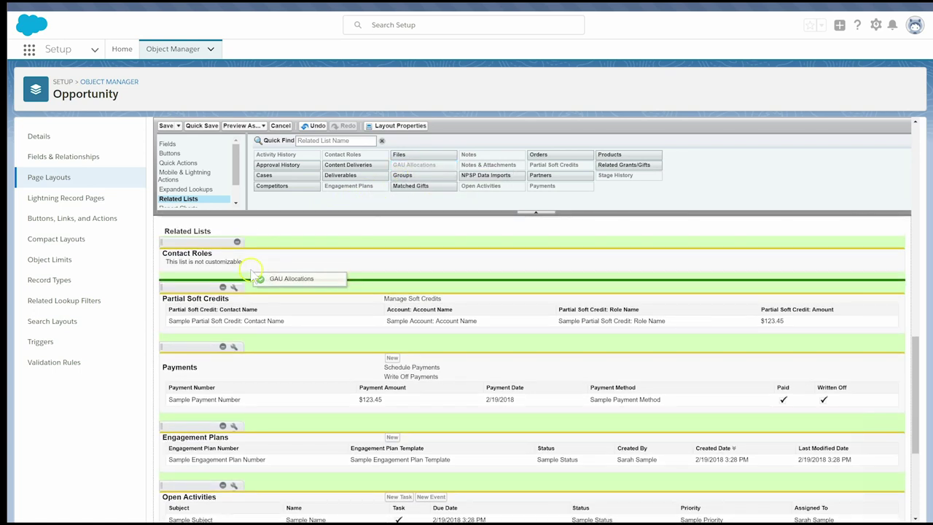
drag(246, 242, 250, 333)
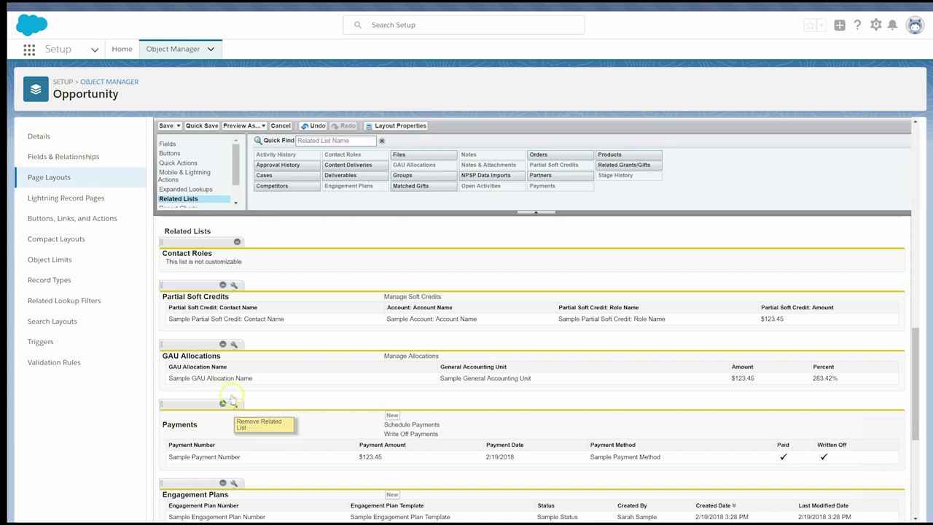
Add Percent and Amount columns and the Manage Allocations custom button to GAU Allocations.
click(234, 344)
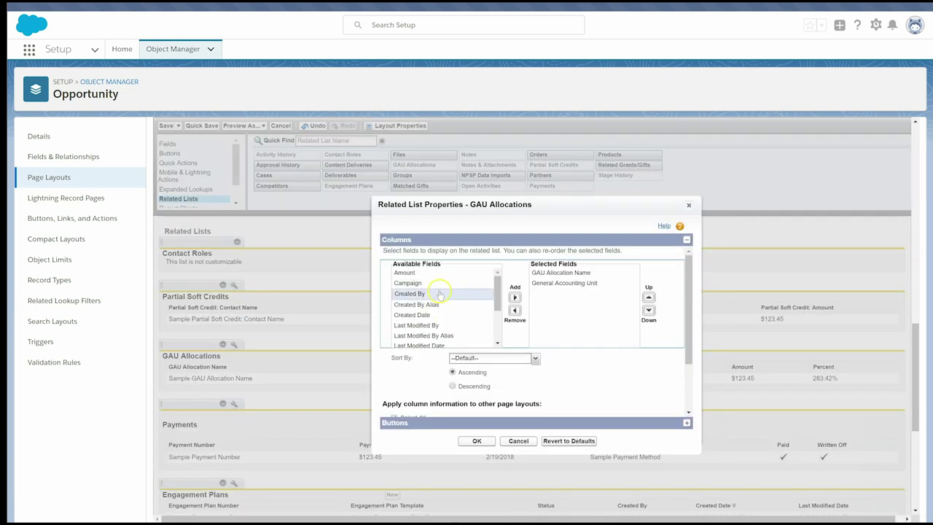
scroll(444, 299, down, 3)
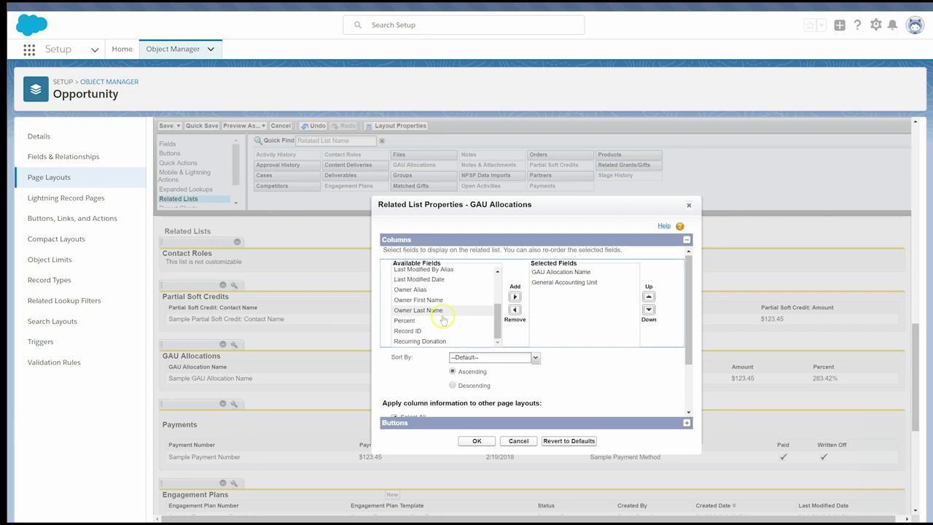
click(441, 320)
click(515, 296)
scroll(466, 299, up, 3)
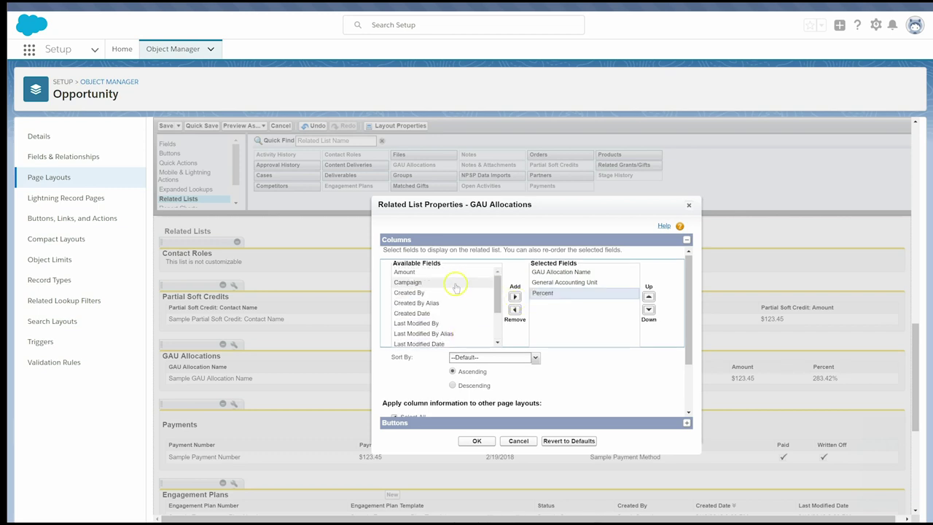
scroll(459, 277, up, 2)
click(514, 297)
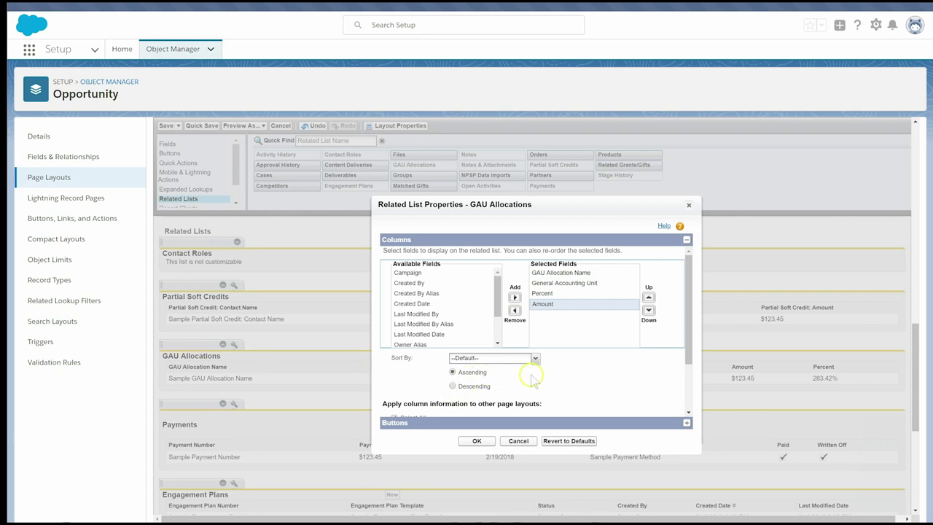
click(686, 423)
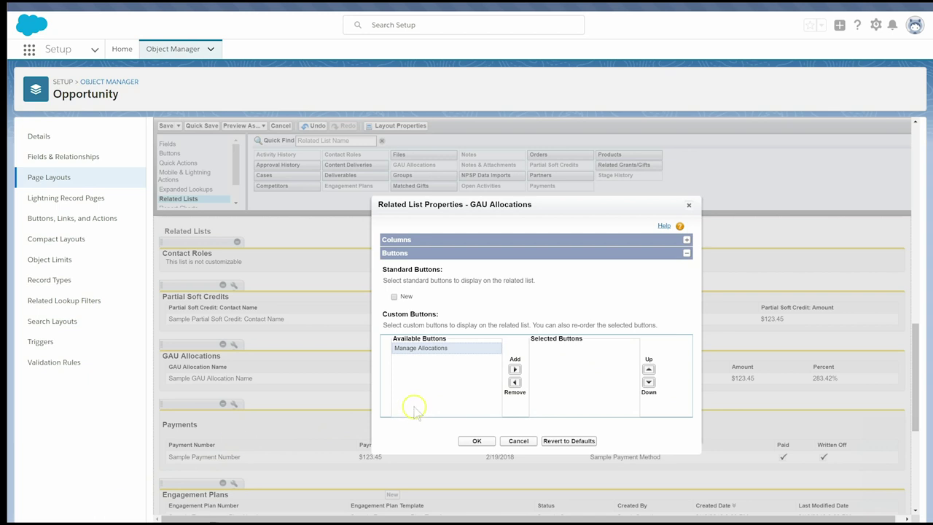
click(515, 369)
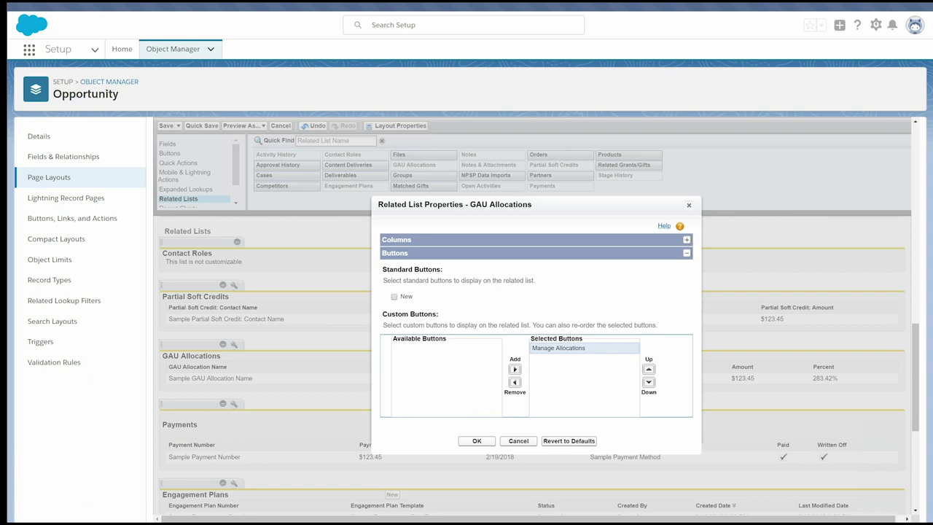
Apply the related list properties and save the Donation Layout, overwriting users' related list customizations.
click(477, 440)
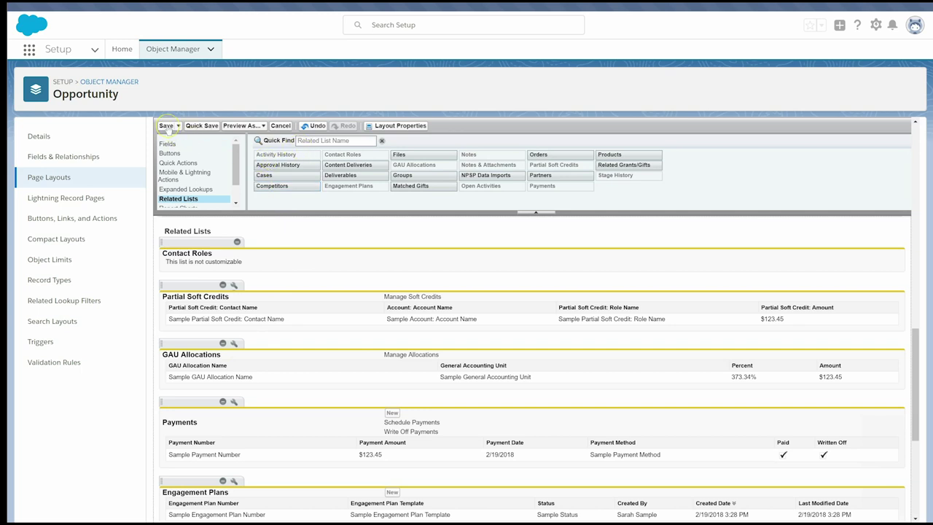
click(166, 126)
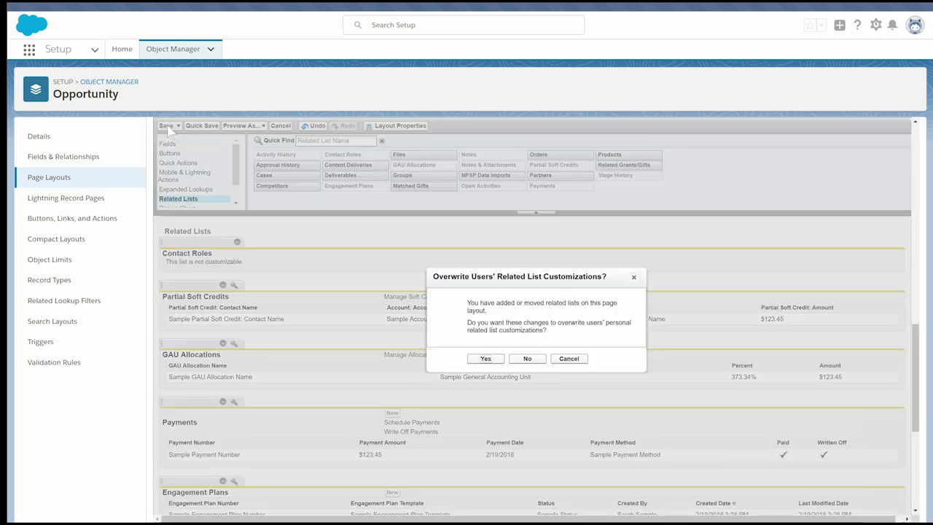
click(498, 358)
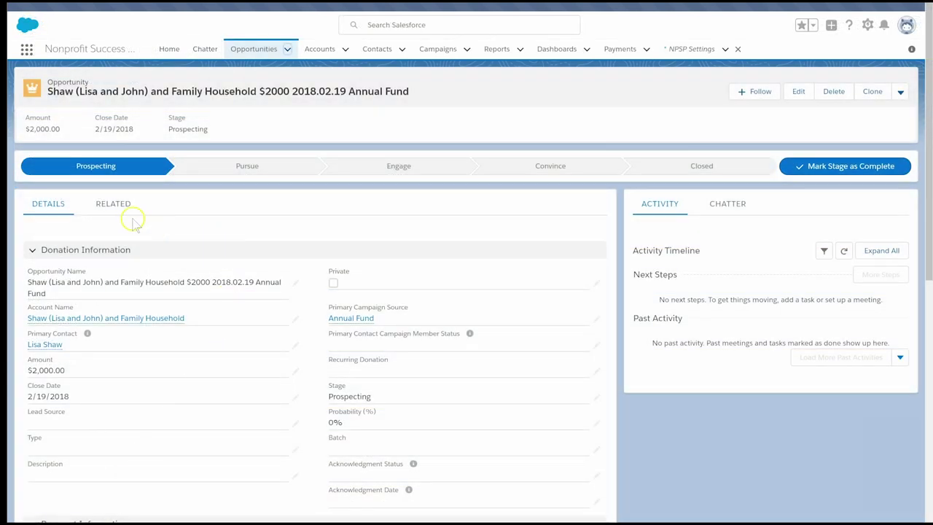
From the donation's Related tab, launch Manage Allocations on the GAU Allocations list.
click(124, 204)
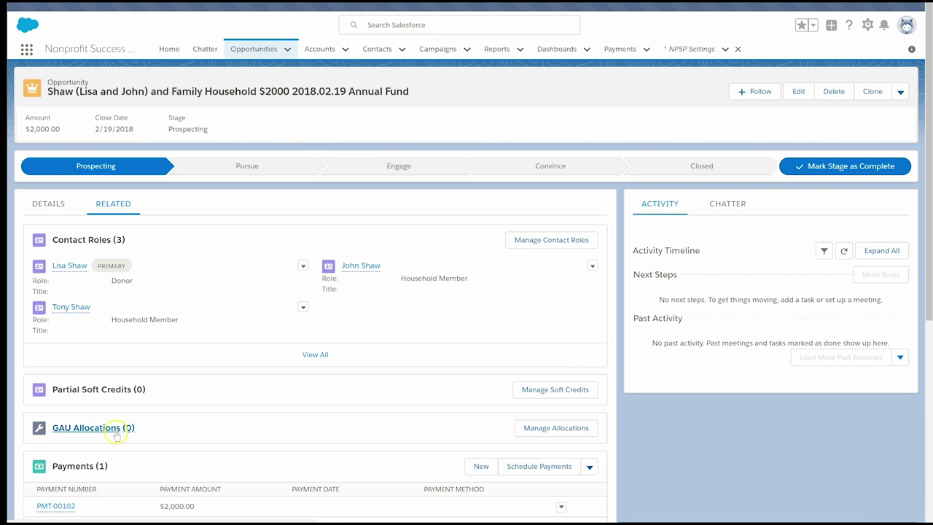
click(541, 430)
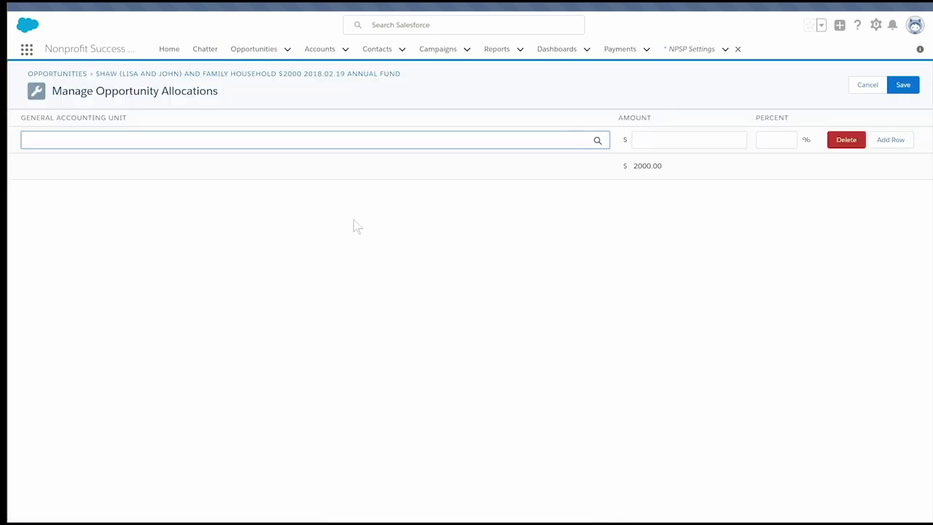